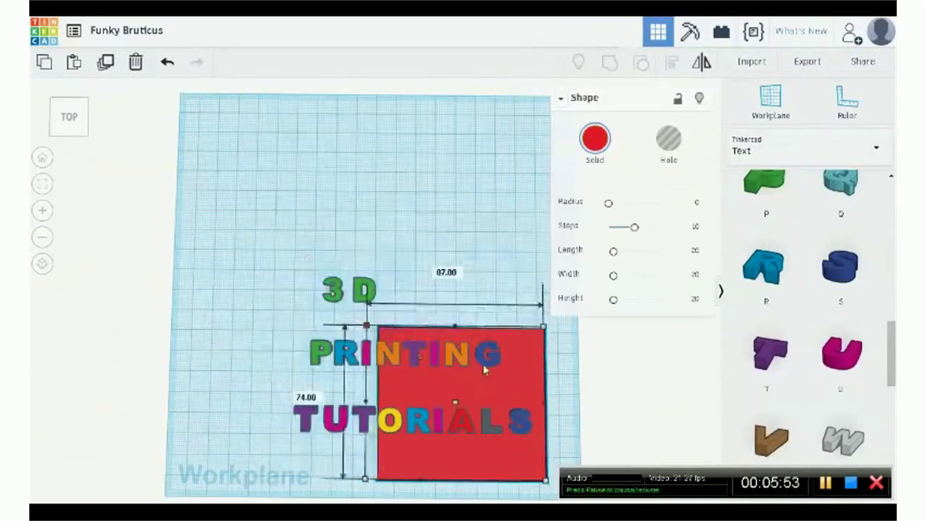
Step: Show the Symbols shape collection, then select the four stars on the red plate and group them as solids
{"action": "left_click", "coordinate": [876, 148]}
{"action": "left_click", "coordinate": [817, 300]}
{"action": "left_click_drag", "start_coordinate": [615, 451], "coordinate": [168, 103]}
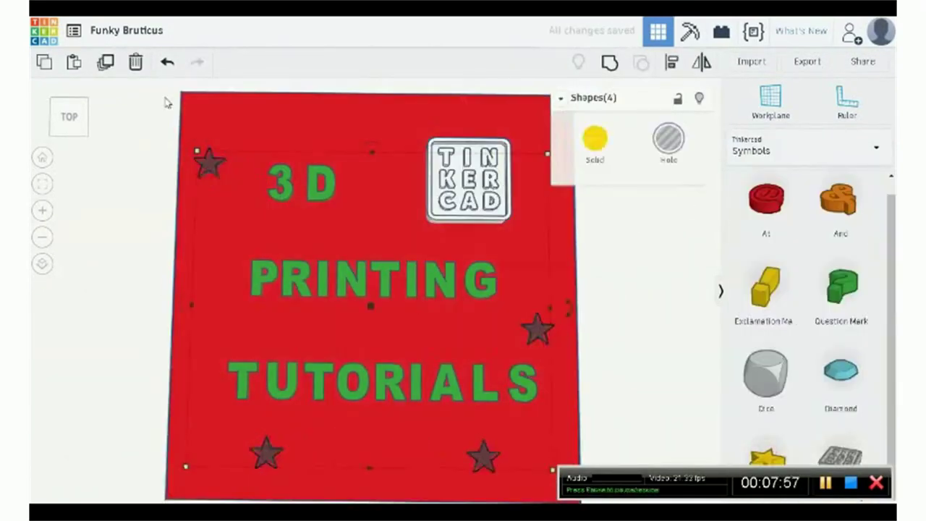
{"action": "left_click", "coordinate": [668, 138]}
{"action": "left_click", "coordinate": [595, 137]}
{"action": "left_click", "coordinate": [609, 63]}
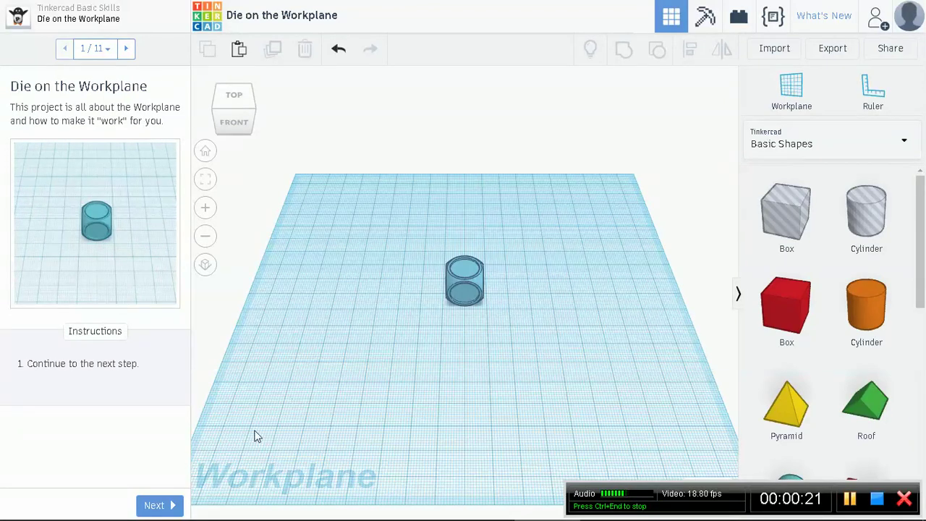
Step: Advance the lesson to step 2 and look around the die from the front, below and above
{"action": "left_click", "coordinate": [155, 505]}
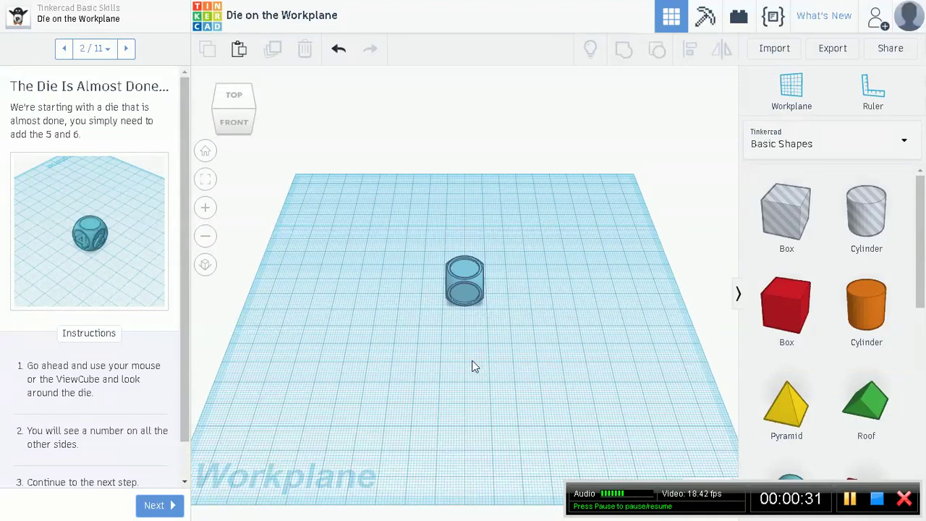
{"action": "left_click", "coordinate": [235, 115]}
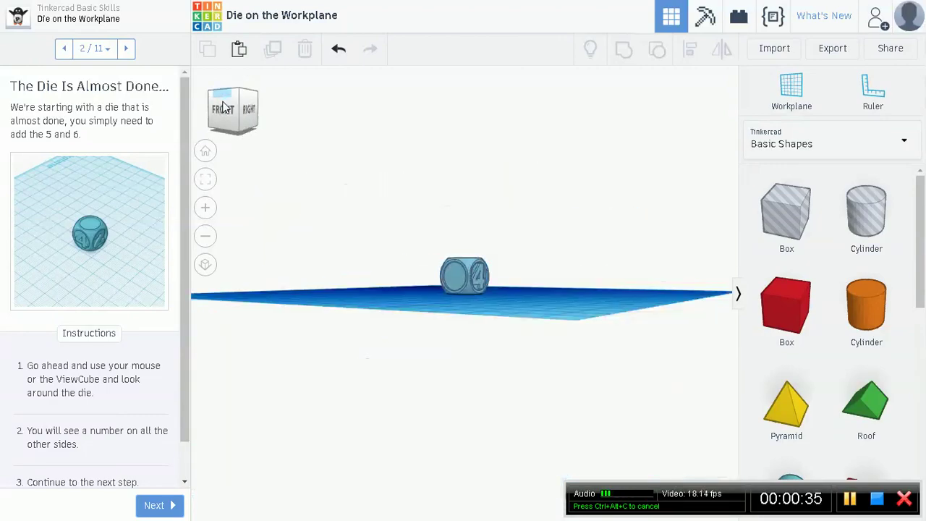
{"action": "left_click_drag", "start_coordinate": [224, 107], "coordinate": [241, 126]}
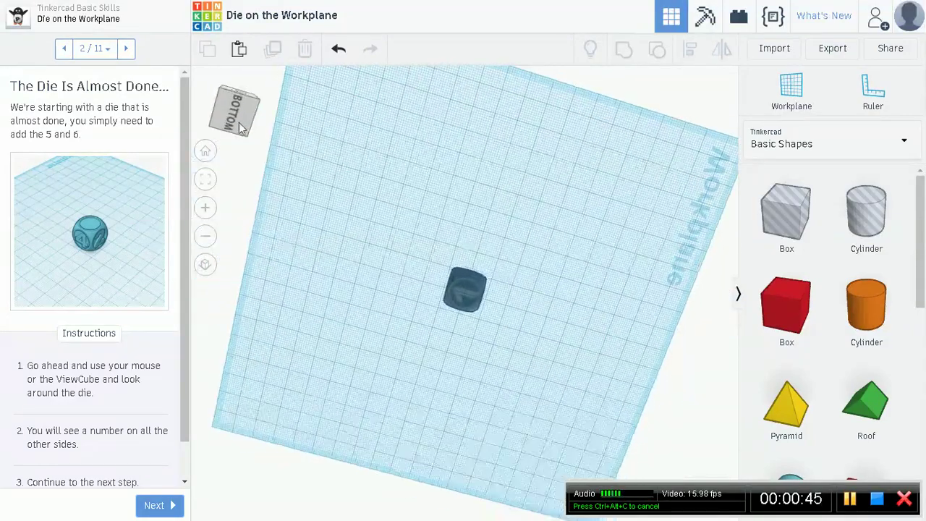
{"action": "left_click", "coordinate": [241, 126]}
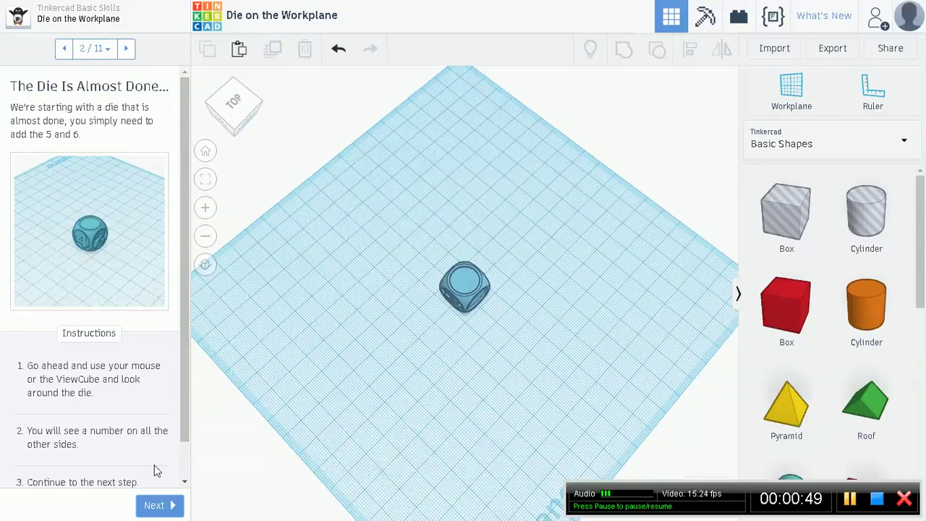
Step: Continue to lesson step 3 and place a workplane on the front face of the die
{"action": "left_click", "coordinate": [158, 504]}
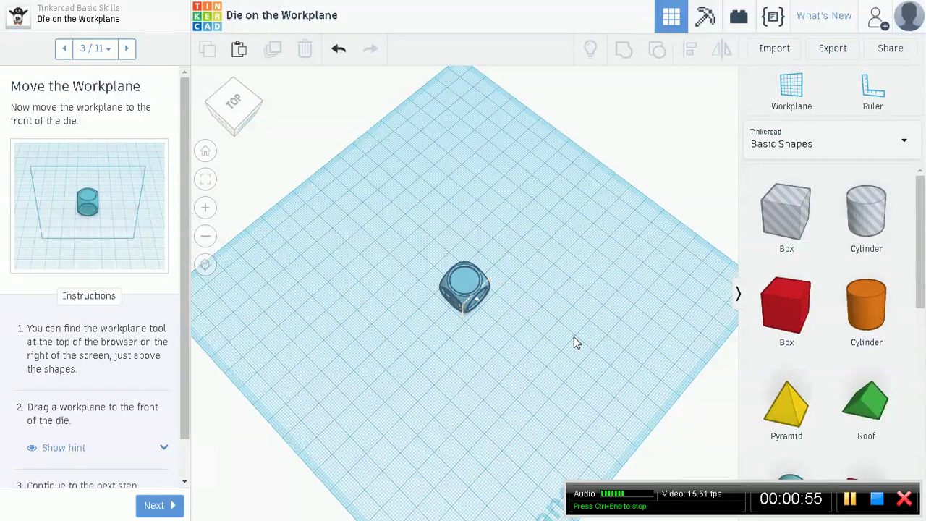
{"action": "right_click_drag", "start_coordinate": [574, 336], "coordinate": [477, 259]}
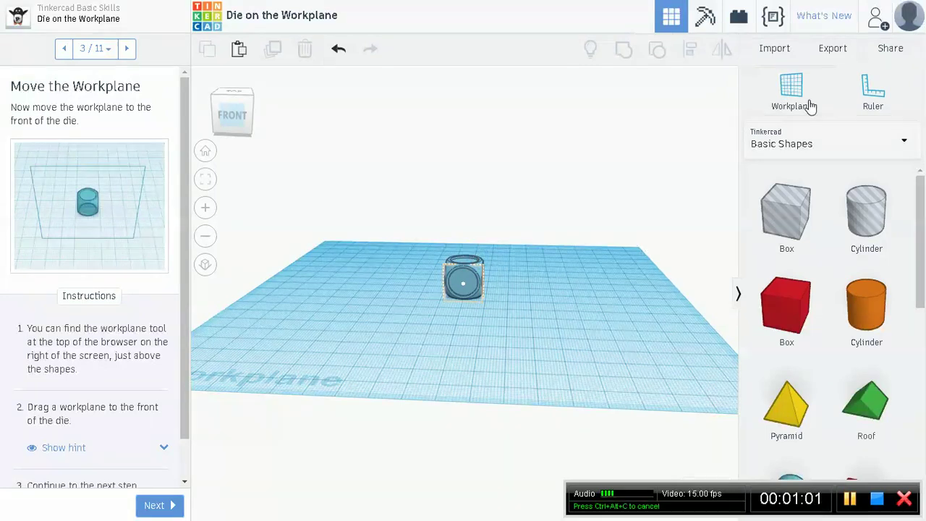
{"action": "left_click_drag", "start_coordinate": [811, 106], "coordinate": [644, 161]}
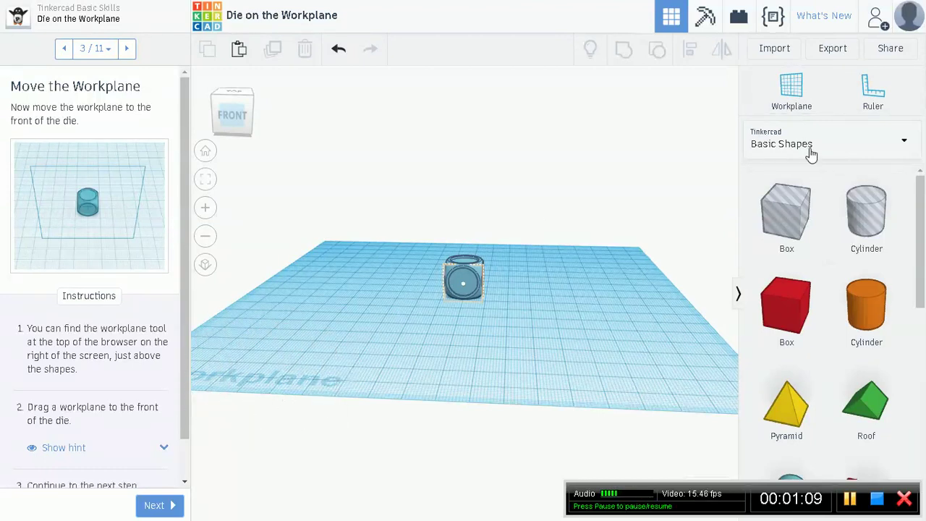
{"action": "left_click", "coordinate": [788, 103]}
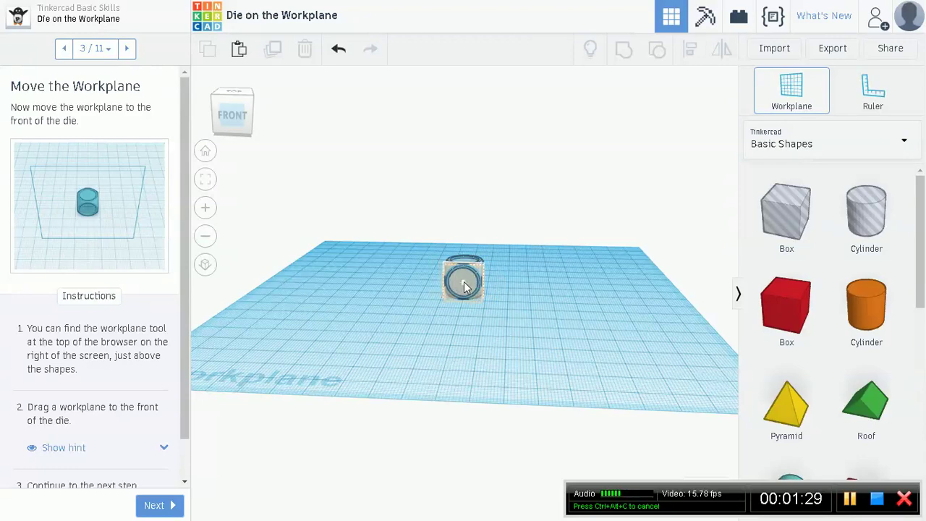
{"action": "left_click", "coordinate": [465, 287]}
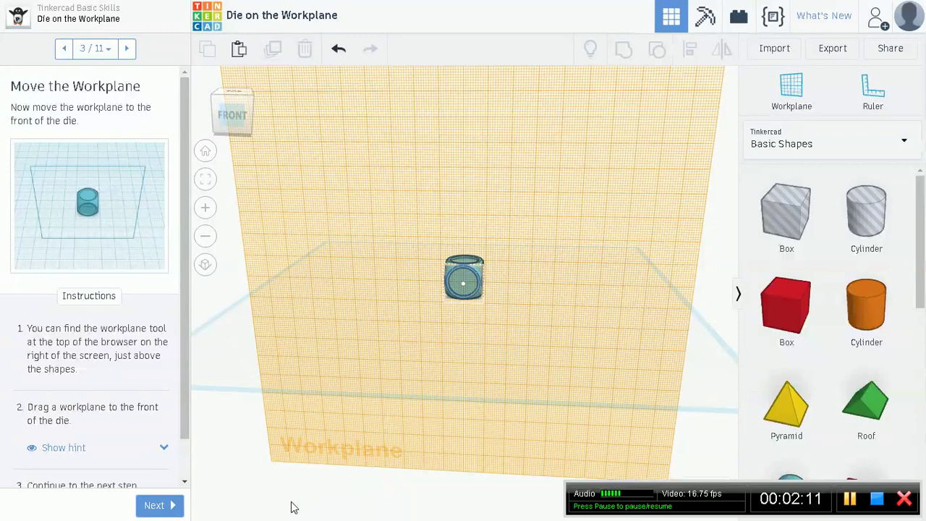
Step: Continue to lesson step 4 and place the number 5 from the Text shapes on the orange highlight on the die's front
{"action": "left_click", "coordinate": [164, 505]}
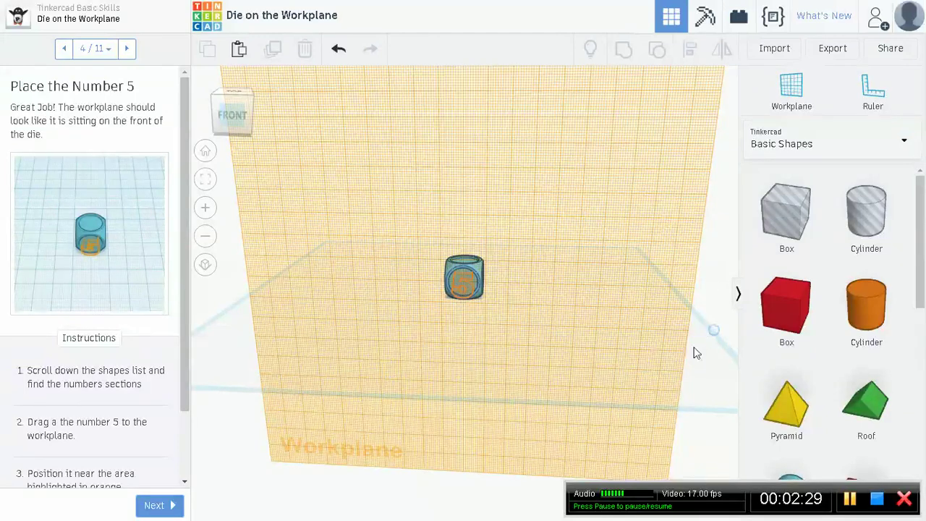
{"action": "right_click_drag", "start_coordinate": [693, 351], "coordinate": [556, 324]}
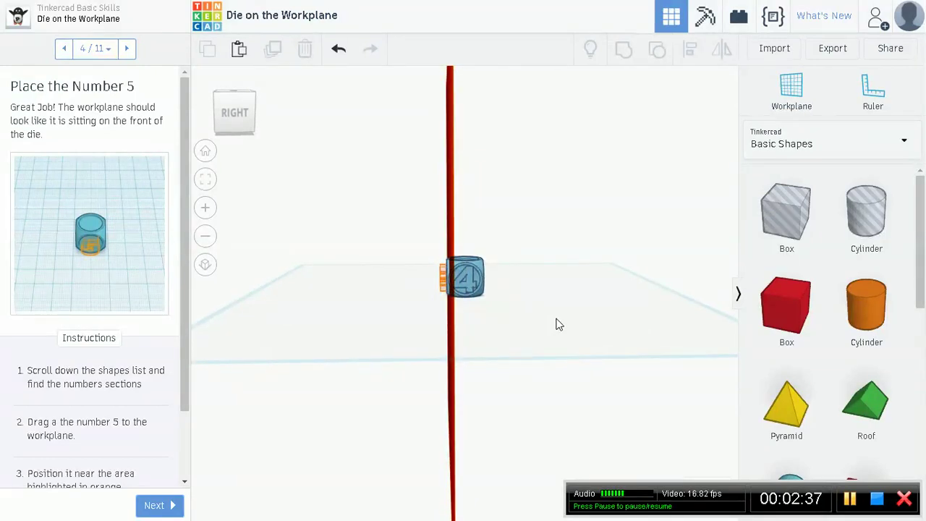
{"action": "right_click_drag", "start_coordinate": [556, 325], "coordinate": [672, 326]}
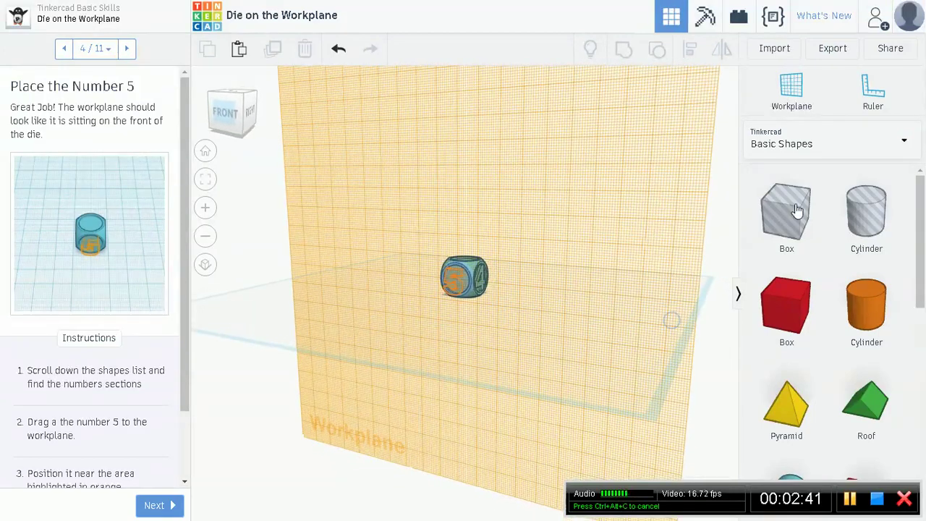
{"action": "left_click", "coordinate": [793, 145]}
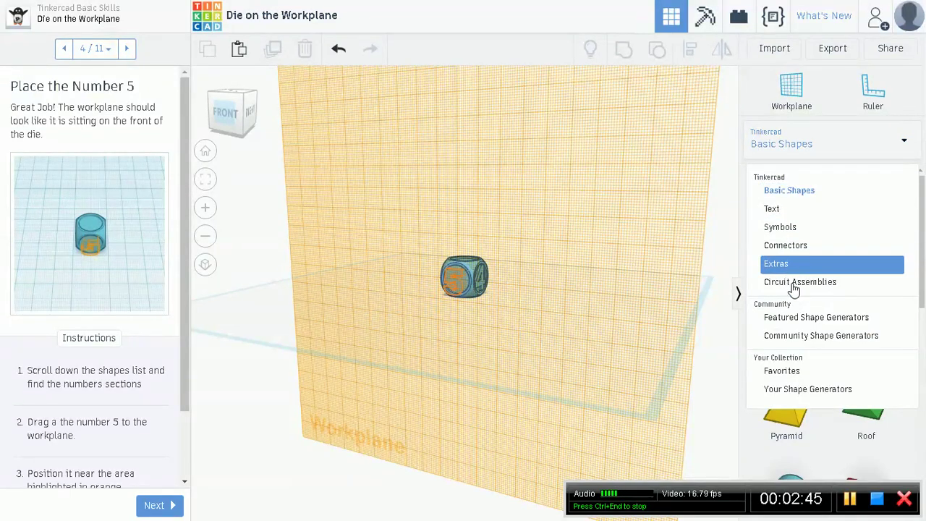
{"action": "left_click", "coordinate": [787, 211]}
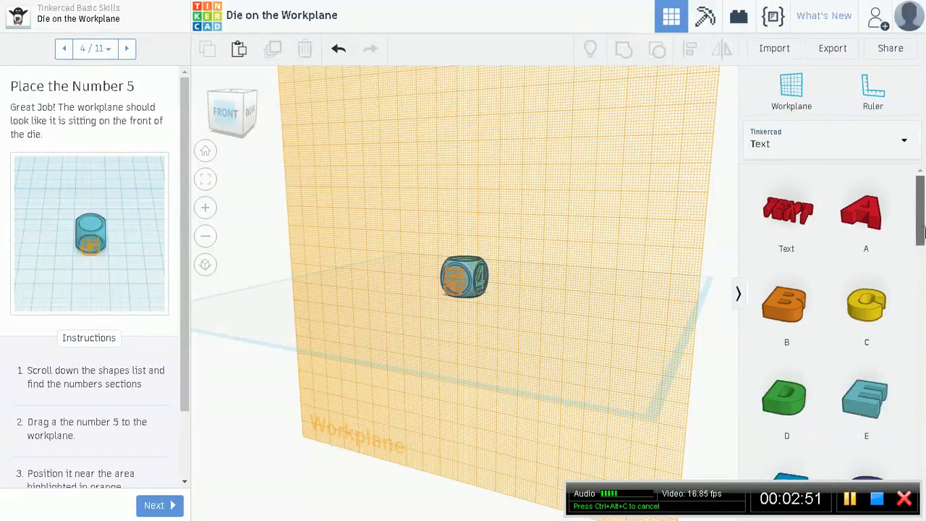
{"action": "left_click_drag", "start_coordinate": [921, 229], "coordinate": [923, 477]}
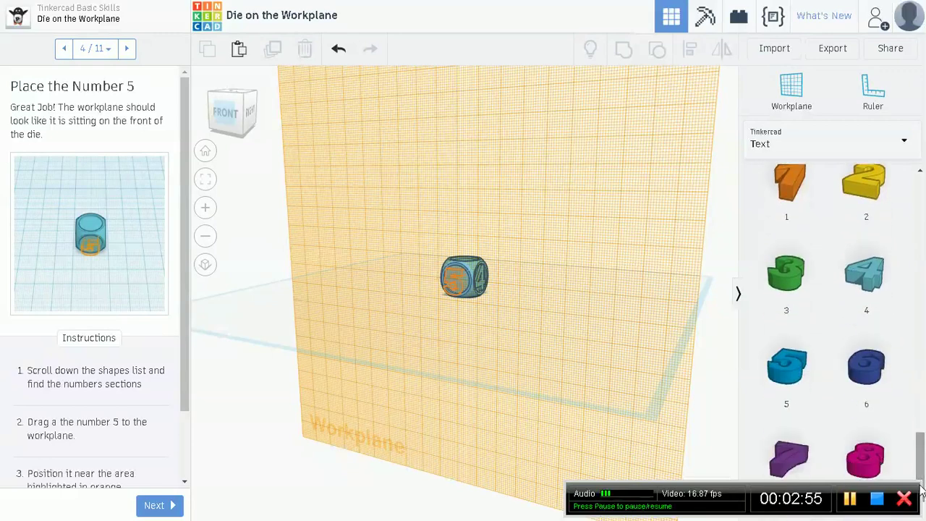
{"action": "left_click_drag", "start_coordinate": [786, 384], "coordinate": [460, 286]}
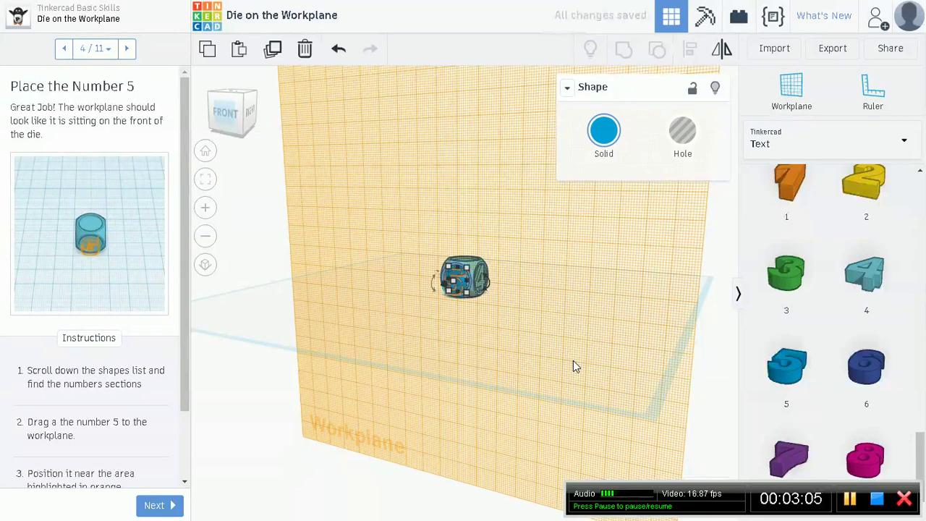
{"action": "left_click", "coordinate": [573, 362]}
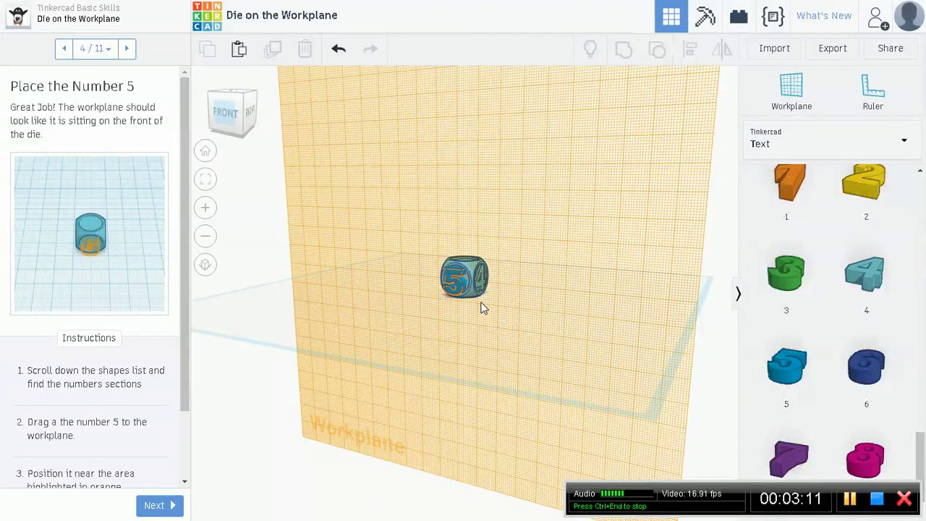
{"action": "left_click", "coordinate": [654, 308]}
{"action": "left_click", "coordinate": [585, 147]}
{"action": "left_click", "coordinate": [456, 148]}
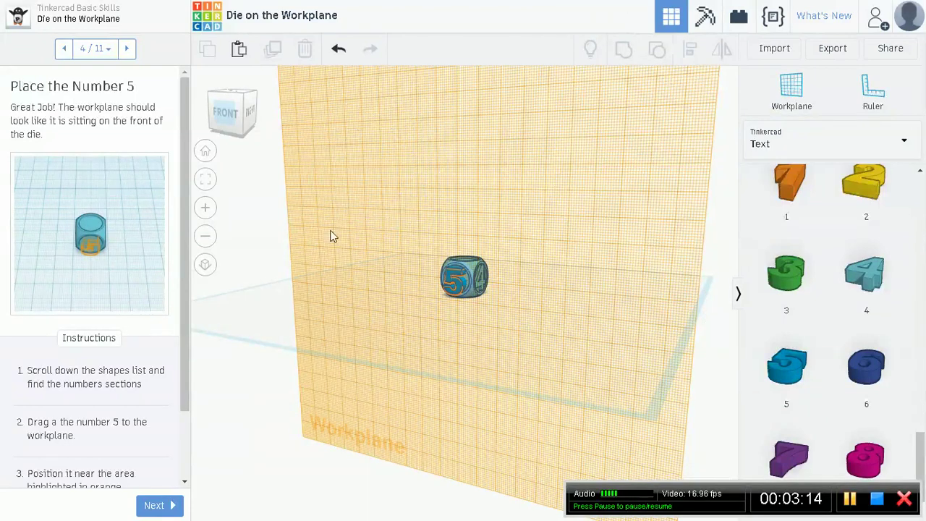
Step: Continue to lesson step 5 and scale the thickness of the 5 down to 1 mm to match the orange highlight
{"action": "left_click", "coordinate": [183, 461]}
{"action": "left_click", "coordinate": [159, 505]}
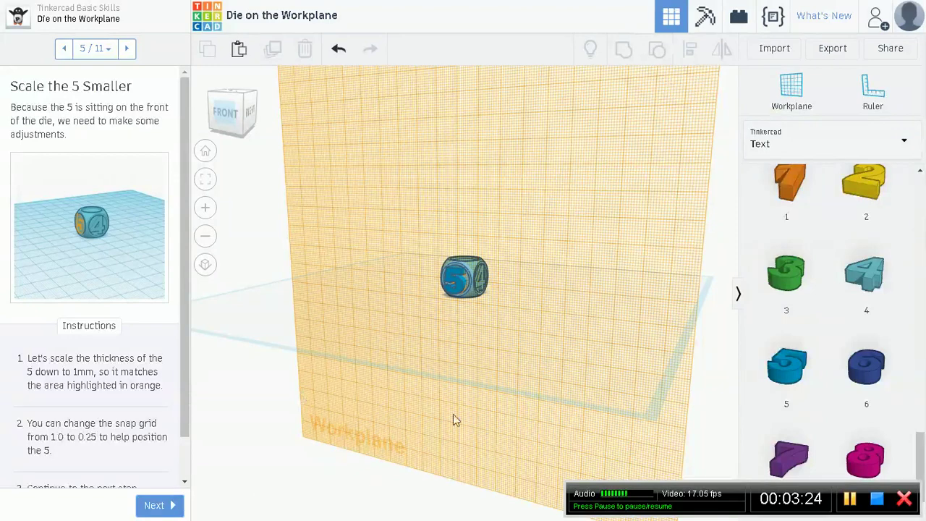
{"action": "right_click_drag", "start_coordinate": [542, 350], "coordinate": [471, 337]}
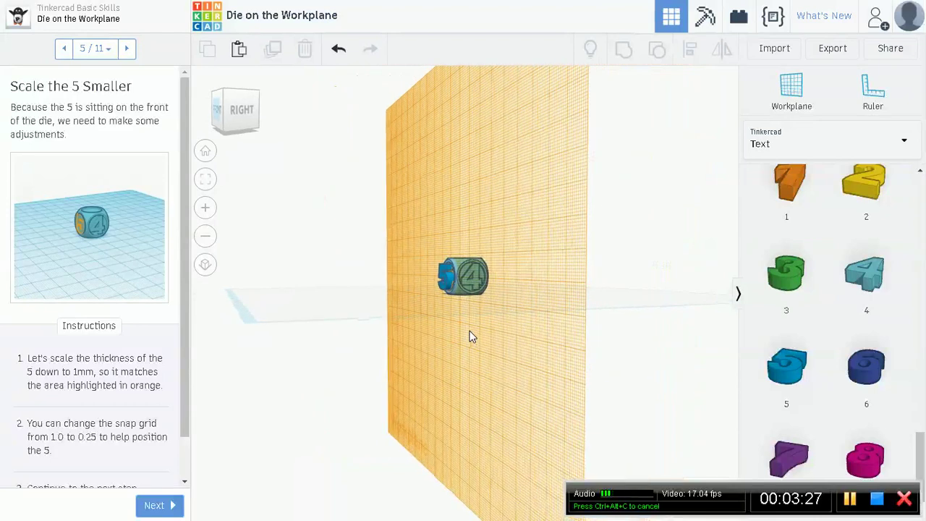
{"action": "left_click", "coordinate": [447, 277]}
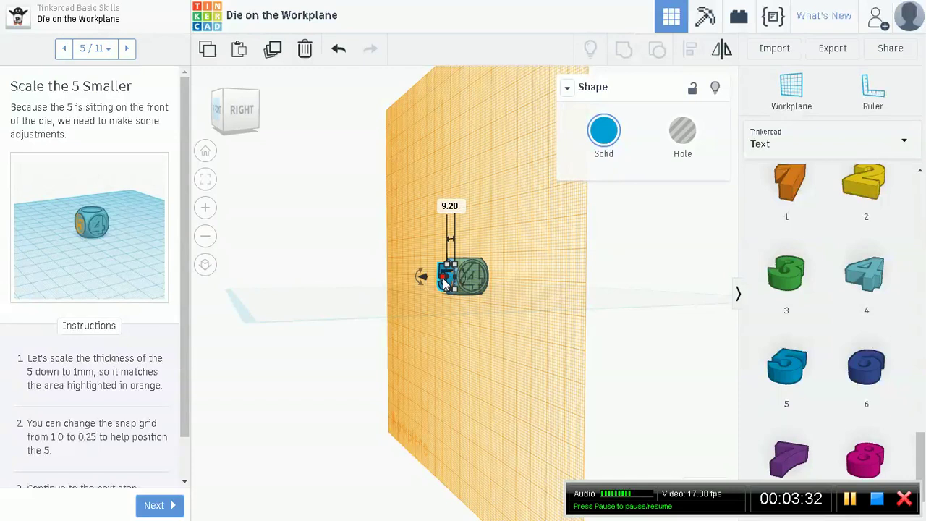
{"action": "left_click_drag", "start_coordinate": [445, 283], "coordinate": [449, 284]}
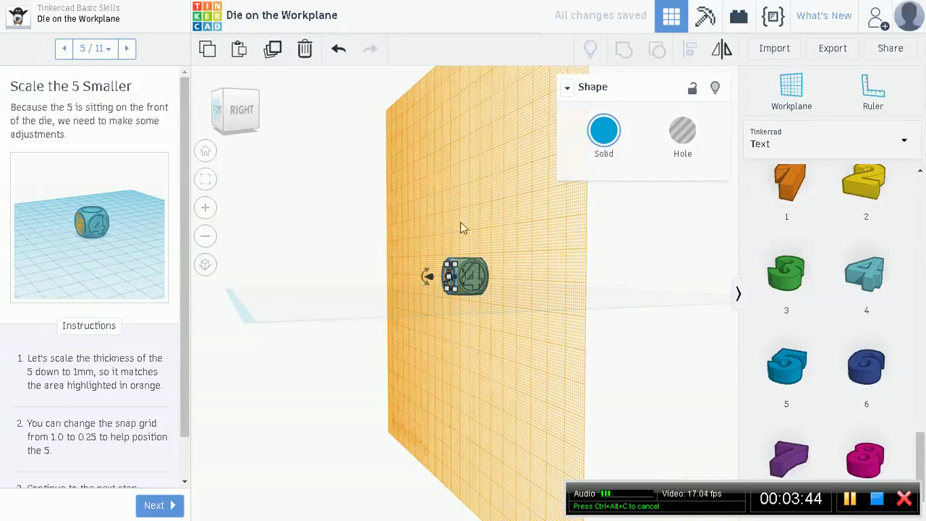
{"action": "left_click_drag", "start_coordinate": [439, 192], "coordinate": [470, 214]}
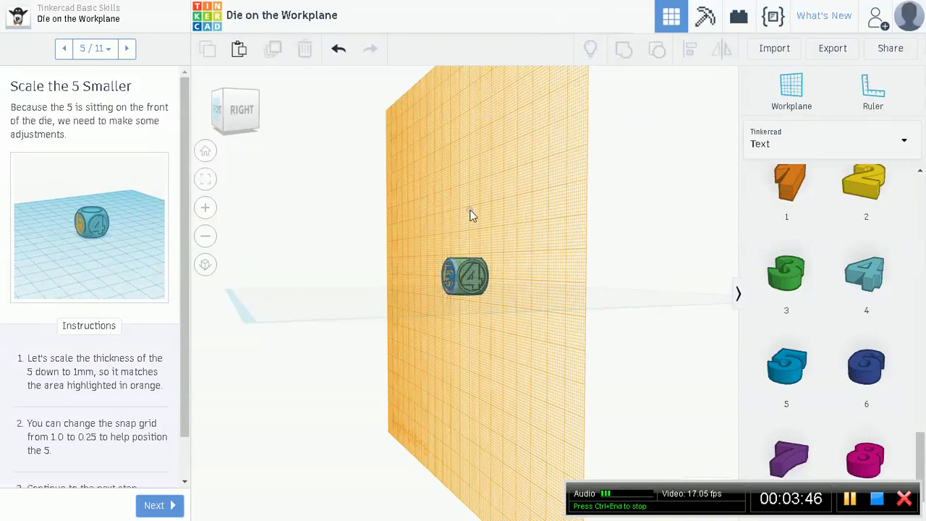
{"action": "right_click_drag", "start_coordinate": [470, 215], "coordinate": [581, 256]}
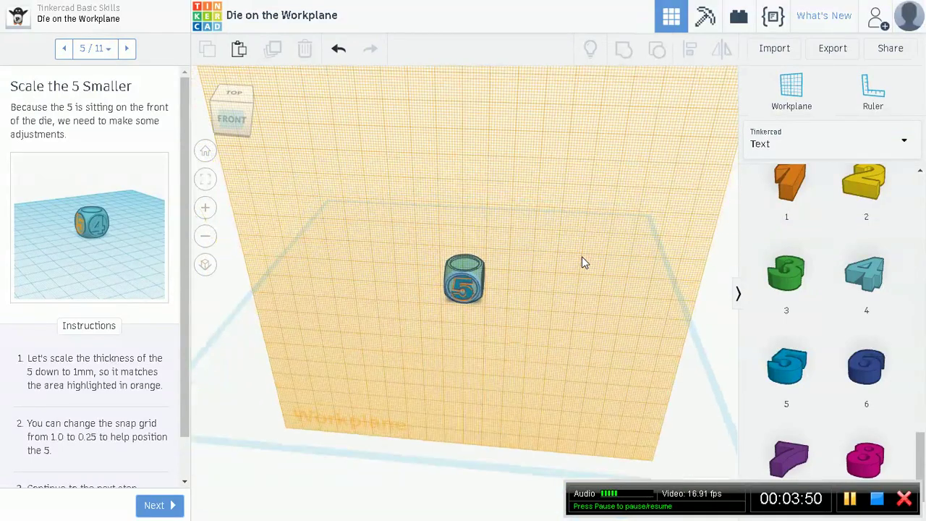
Step: Continue to lesson step 6 and place a workplane on the top face of the die
{"action": "left_click", "coordinate": [155, 506]}
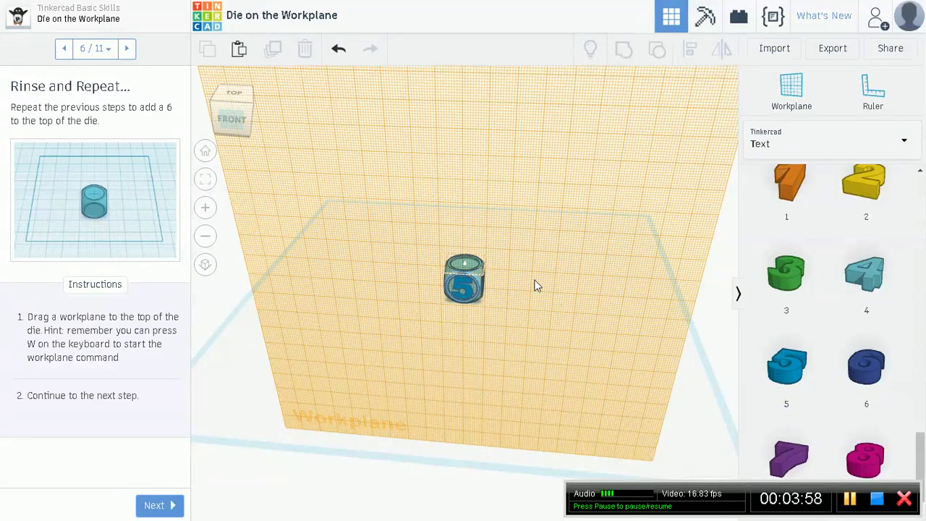
{"action": "right_click_drag", "start_coordinate": [549, 279], "coordinate": [538, 373]}
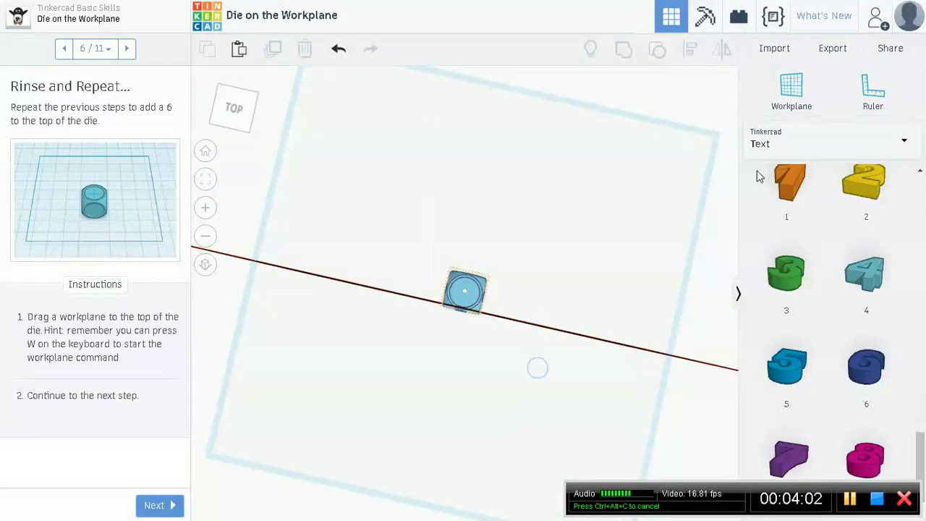
{"action": "left_click", "coordinate": [802, 96]}
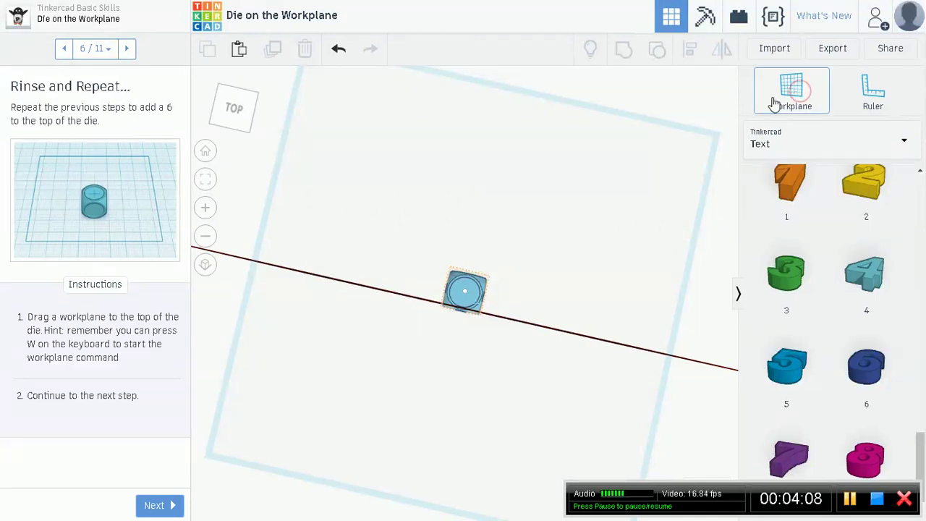
{"action": "left_click", "coordinate": [466, 290]}
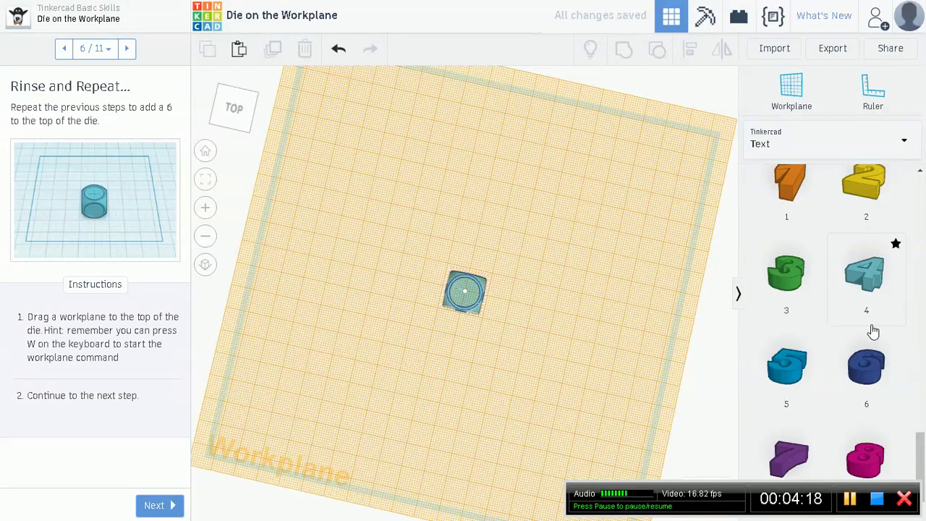
Step: Place the number 6 in the circle on the die's top face and reduce its height to 1 mm
{"action": "left_click_drag", "start_coordinate": [867, 365], "coordinate": [478, 292]}
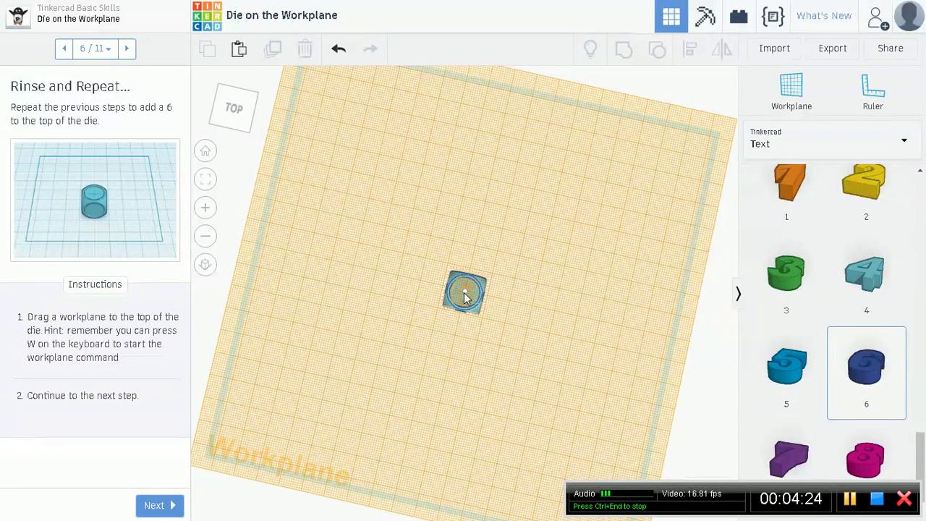
{"action": "left_click_drag", "start_coordinate": [464, 292], "coordinate": [466, 292]}
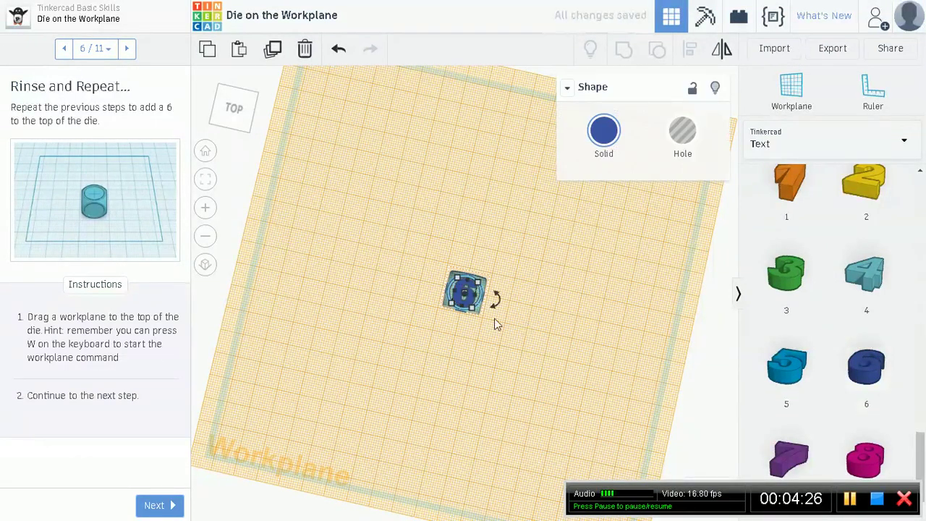
{"action": "right_click_drag", "start_coordinate": [549, 300], "coordinate": [495, 193]}
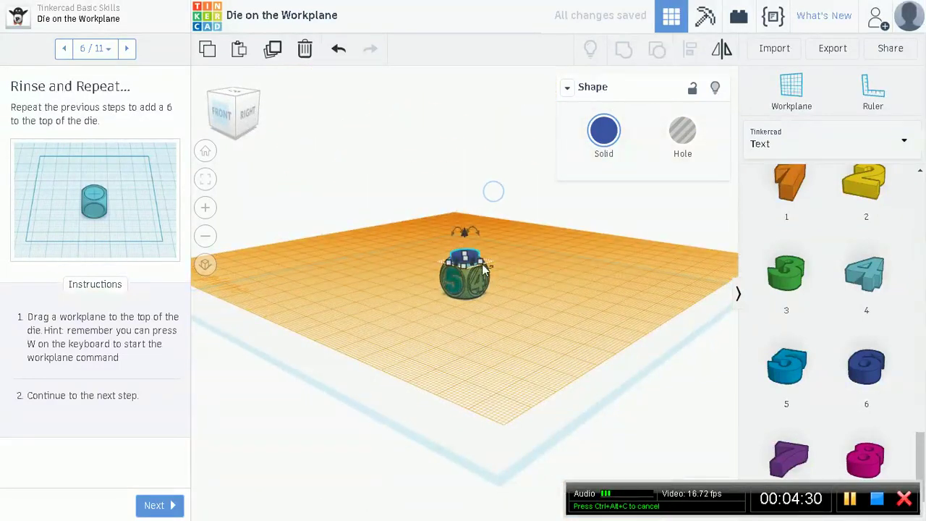
{"action": "mouse_move", "coordinate": [465, 259]}
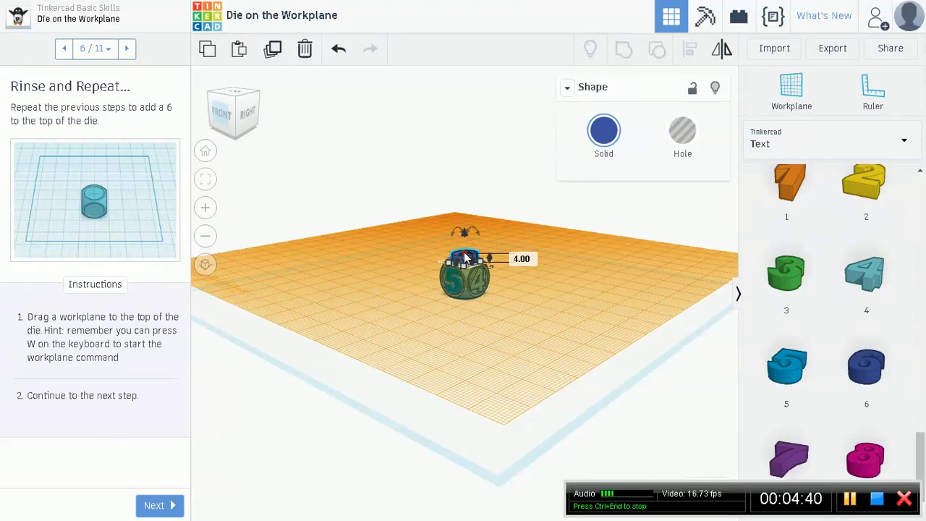
{"action": "left_click_drag", "start_coordinate": [465, 258], "coordinate": [468, 274]}
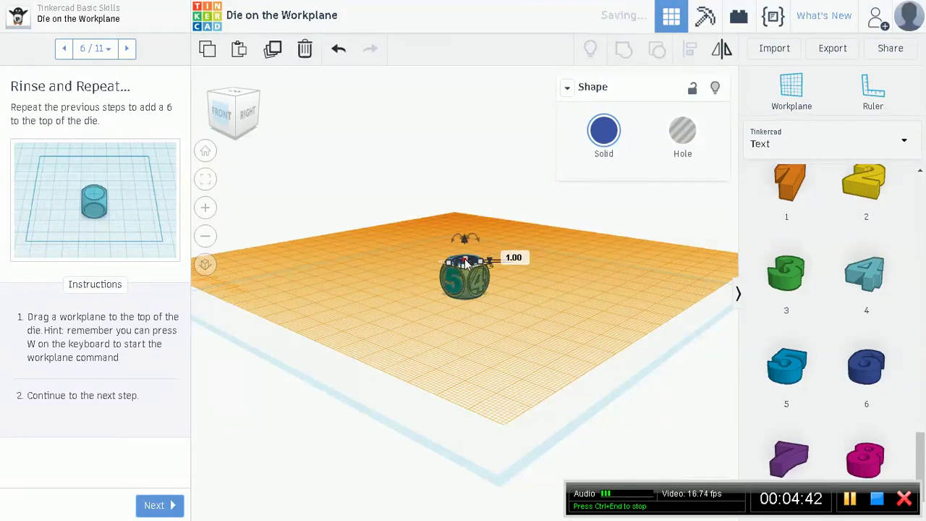
{"action": "left_click", "coordinate": [532, 296]}
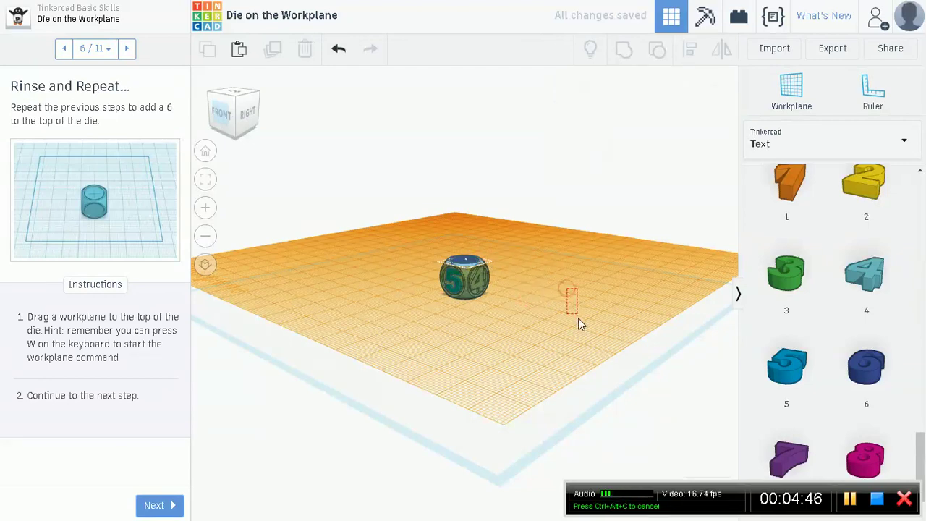
{"action": "mouse_move", "coordinate": [581, 323]}
{"action": "right_mouse_down"}
{"action": "mouse_move", "coordinate": [634, 398]}
{"action": "mouse_move", "coordinate": [569, 321]}
{"action": "right_mouse_up"}
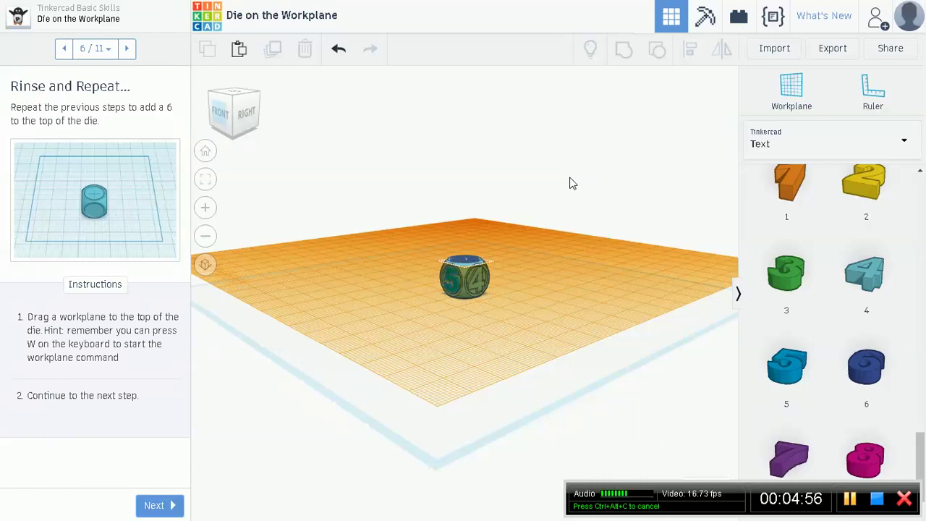
{"action": "key", "text": "w"}
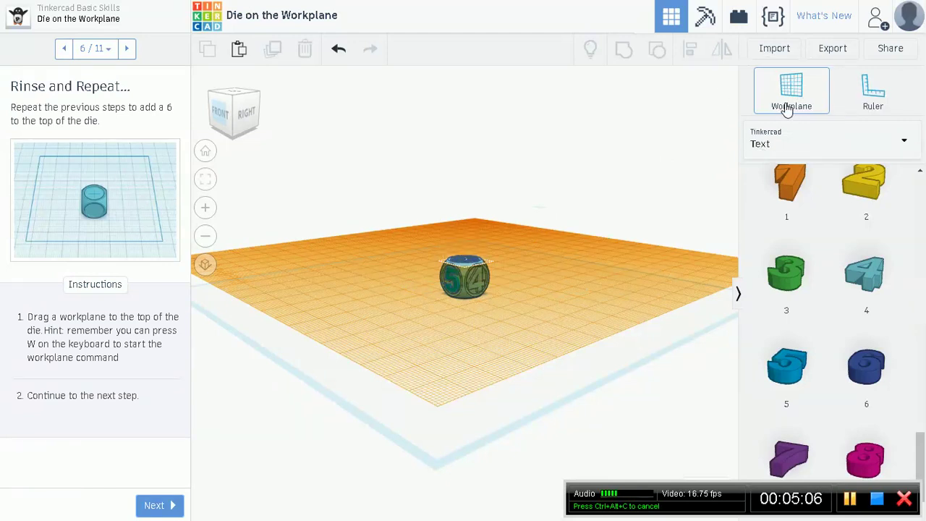
{"action": "left_click", "coordinate": [323, 433]}
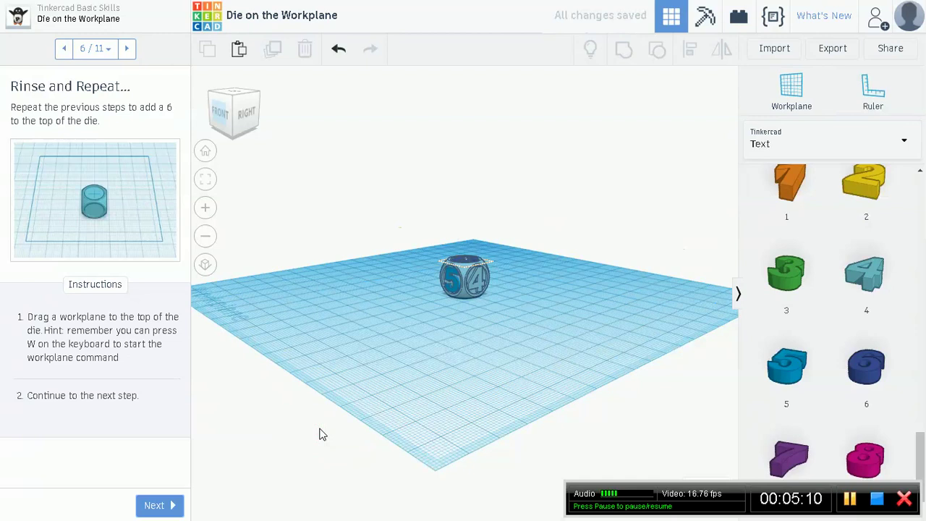
{"action": "key", "text": "ctrl+z"}
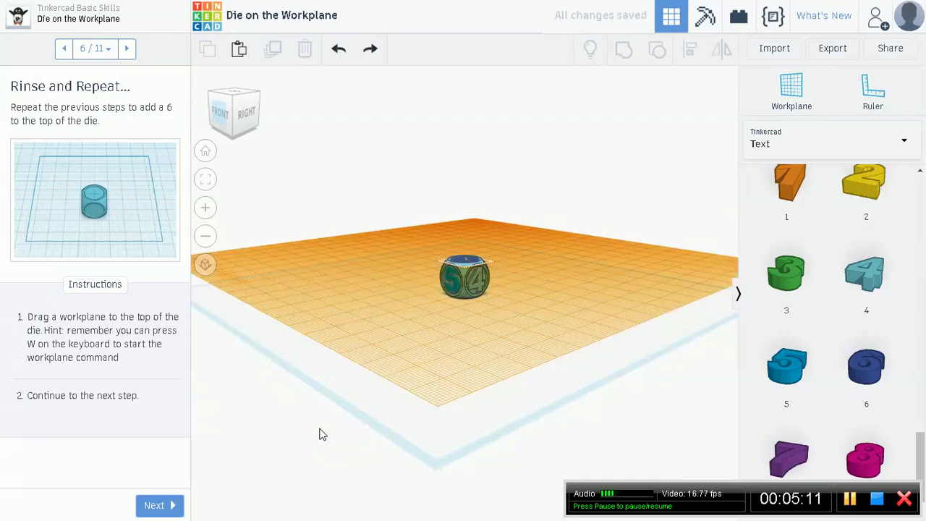
Step: Advance the lesson to step 9 and reset the workplane to its original location by placing it on a blank area
{"action": "left_click", "coordinate": [154, 505]}
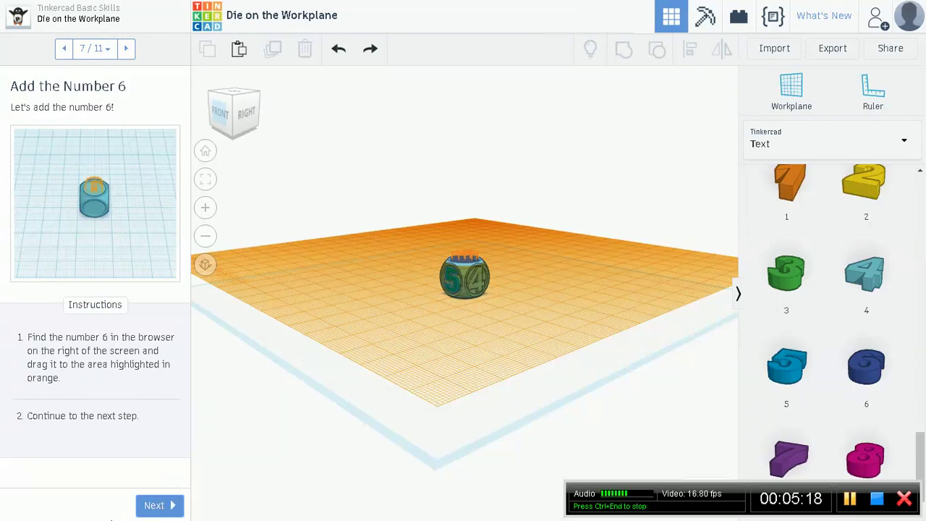
{"action": "left_click", "coordinate": [155, 506]}
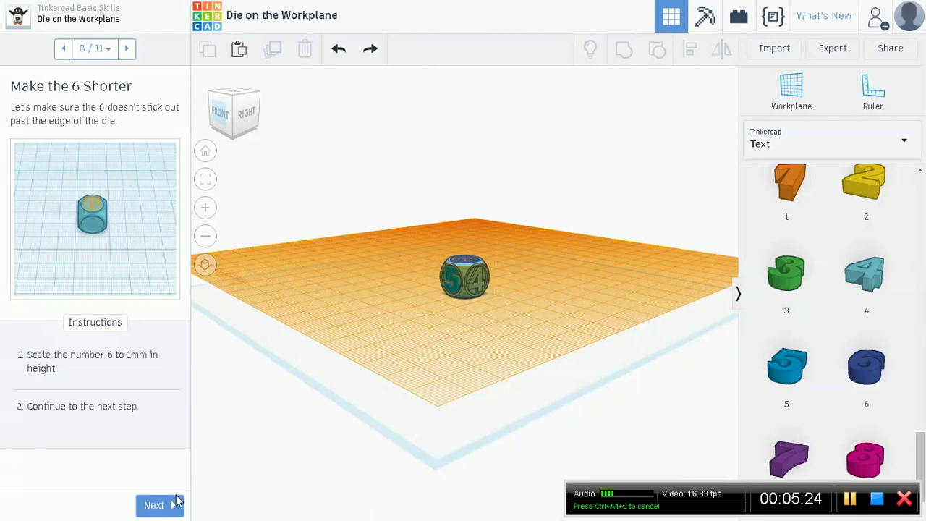
{"action": "left_click", "coordinate": [174, 505]}
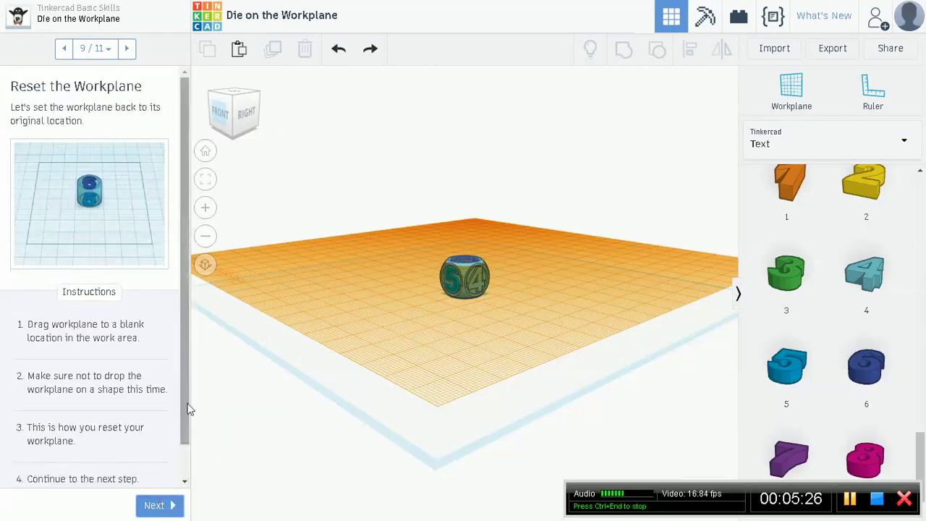
{"action": "left_click_drag", "start_coordinate": [187, 407], "coordinate": [187, 435]}
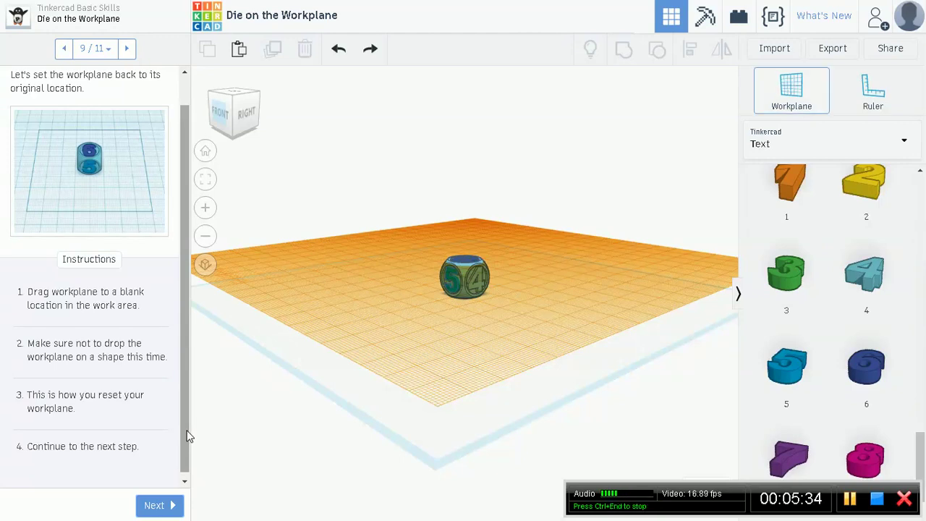
{"action": "left_click", "coordinate": [239, 421]}
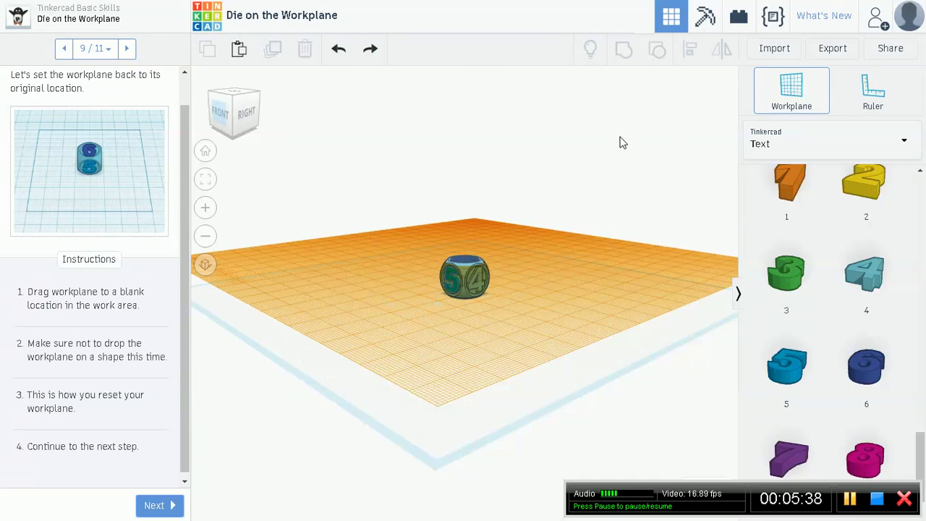
{"action": "left_click", "coordinate": [579, 180]}
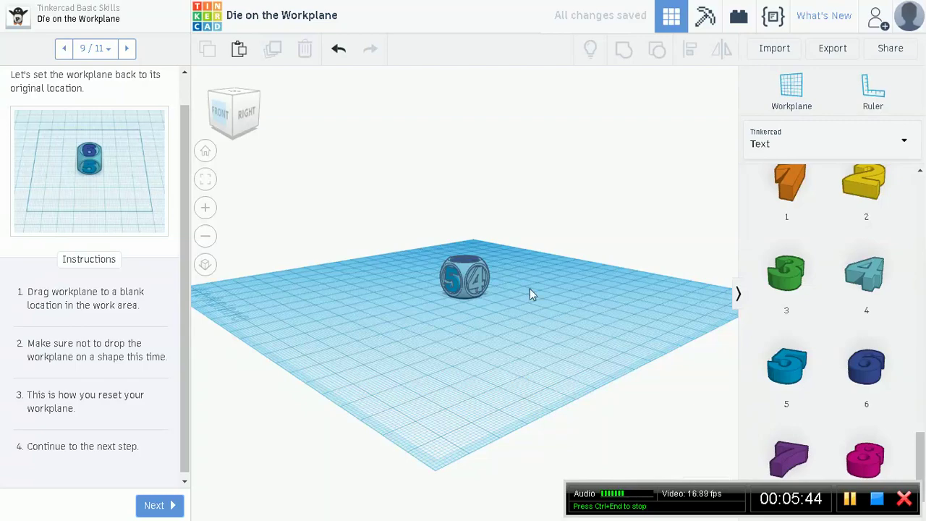
{"action": "right_click_drag", "start_coordinate": [529, 288], "coordinate": [552, 290]}
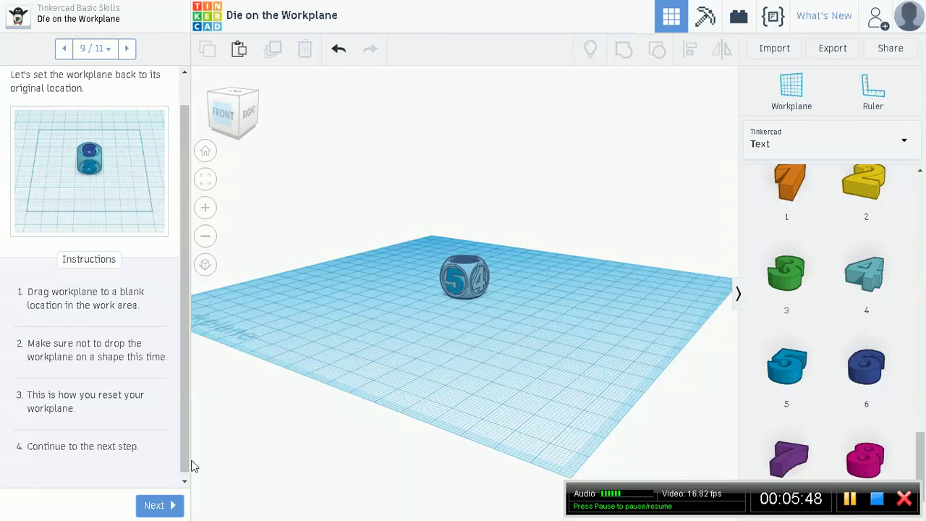
Step: Continue to lesson step 10 and group the die and all its numbers into a single shape
{"action": "left_click", "coordinate": [160, 505]}
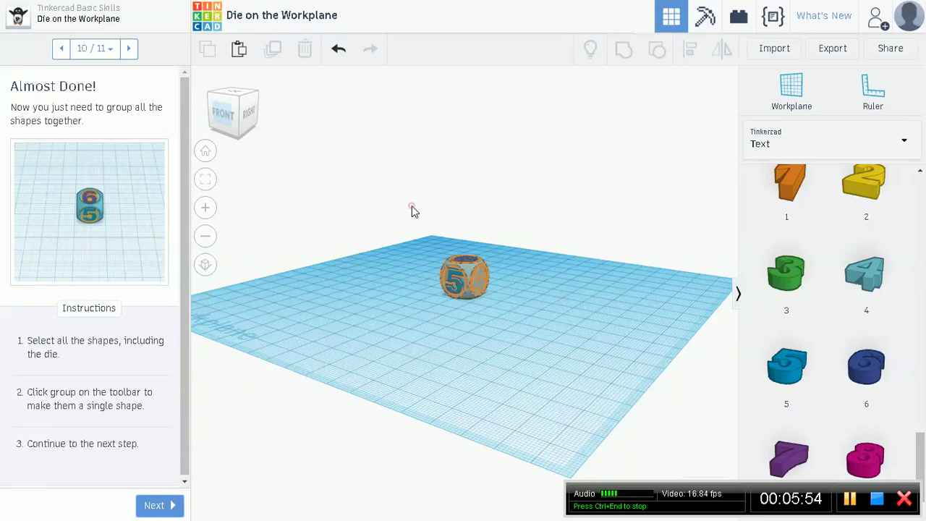
{"action": "left_click_drag", "start_coordinate": [411, 207], "coordinate": [505, 330]}
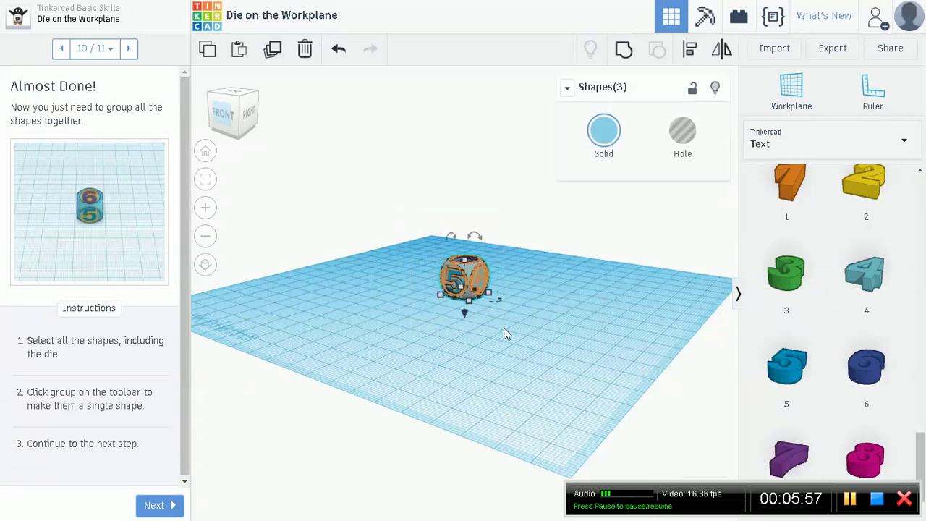
{"action": "left_click", "coordinate": [623, 50]}
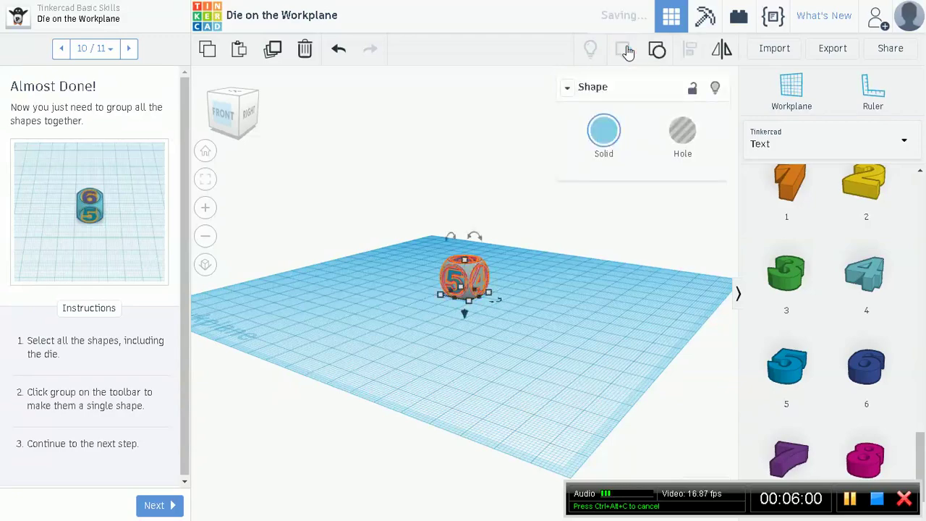
Step: Continue to lesson step 11, the final page of the die lesson
{"action": "right_click_drag", "start_coordinate": [536, 312], "coordinate": [519, 346]}
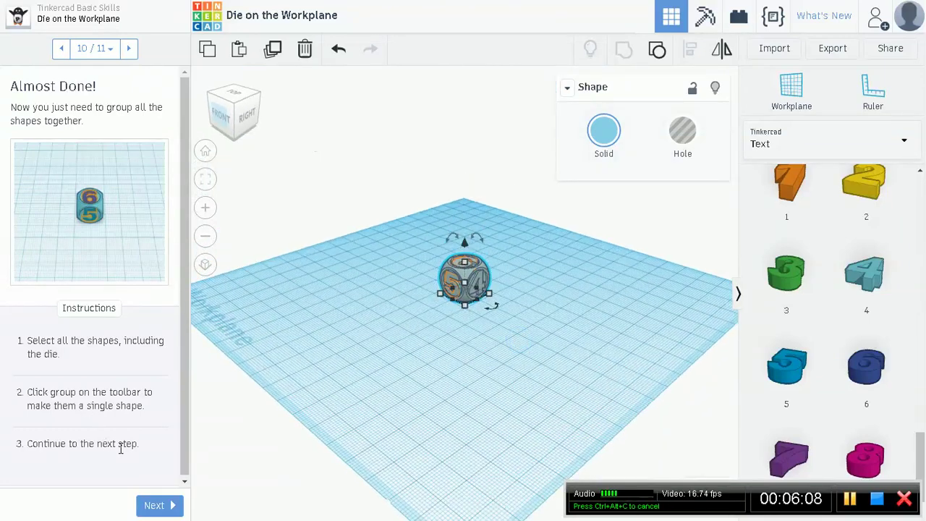
{"action": "double_click", "coordinate": [152, 501]}
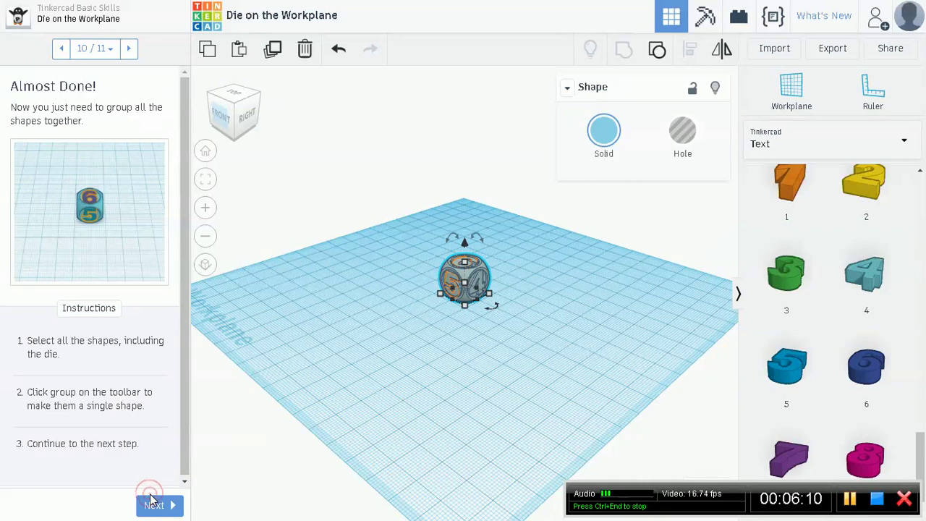
{"action": "left_click", "coordinate": [154, 506]}
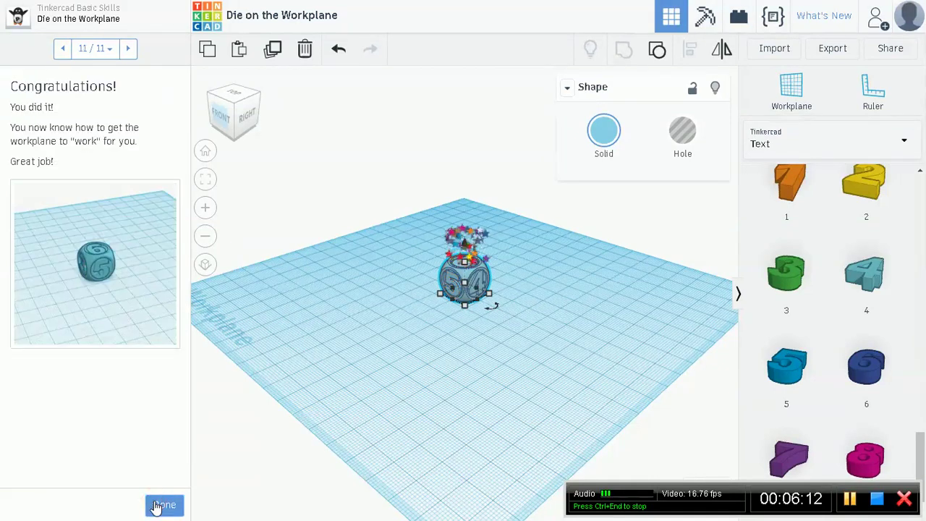